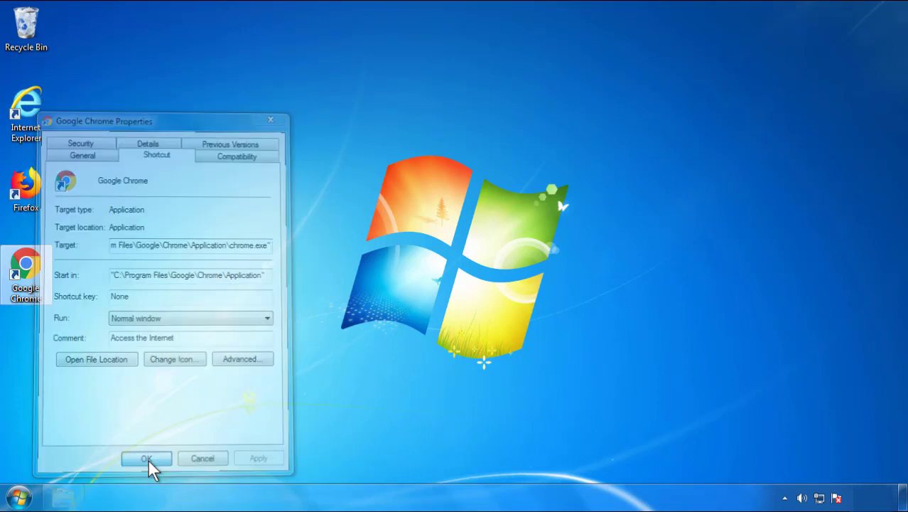
Step: Close the Google Chrome shortcut's Properties dialog and bring up the Start menu
click(19, 497)
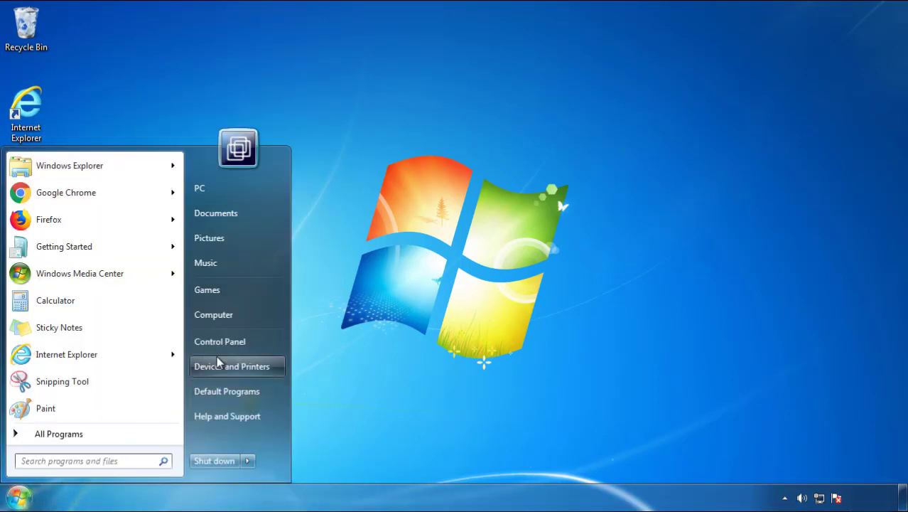
Step: Open Programs and Features from Control Panel, sorted by install date with newest first
click(228, 335)
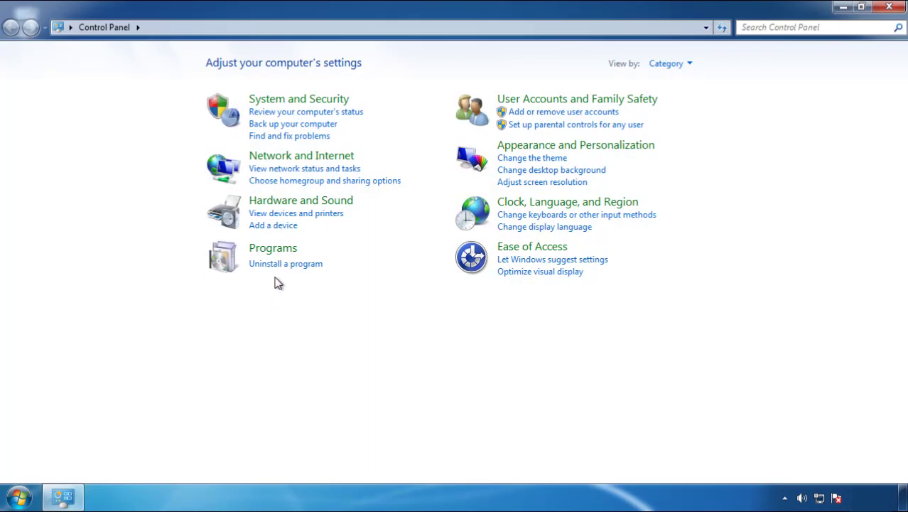
click(283, 264)
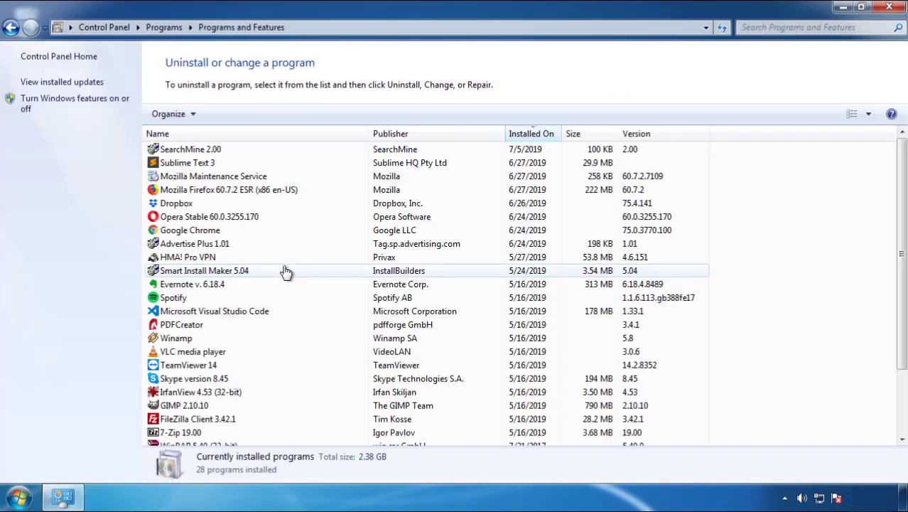
click(532, 135)
click(529, 137)
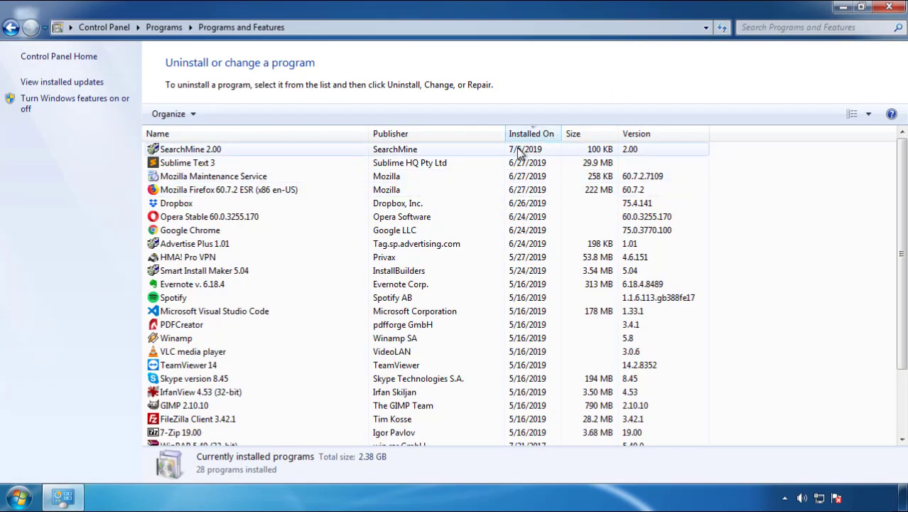
Step: Uninstall SearchMine 2.00 and close the installed programs window
click(191, 151)
click(228, 115)
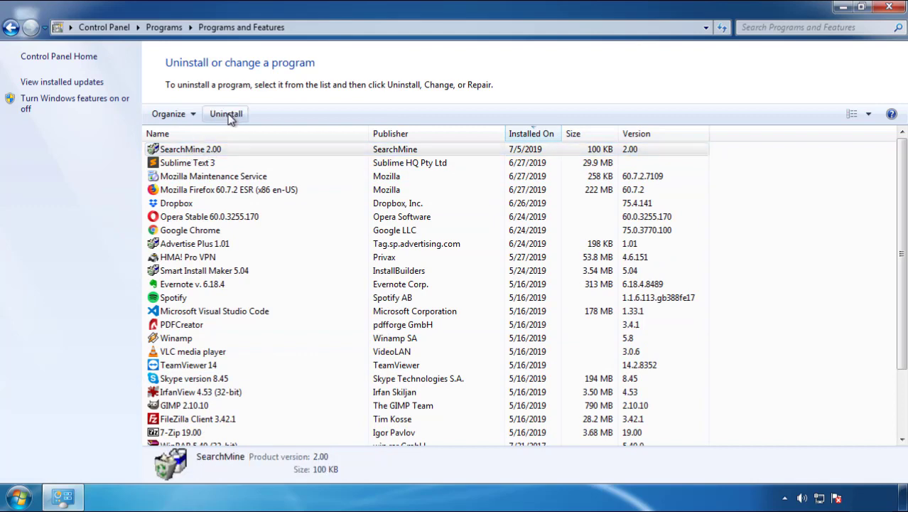
click(529, 377)
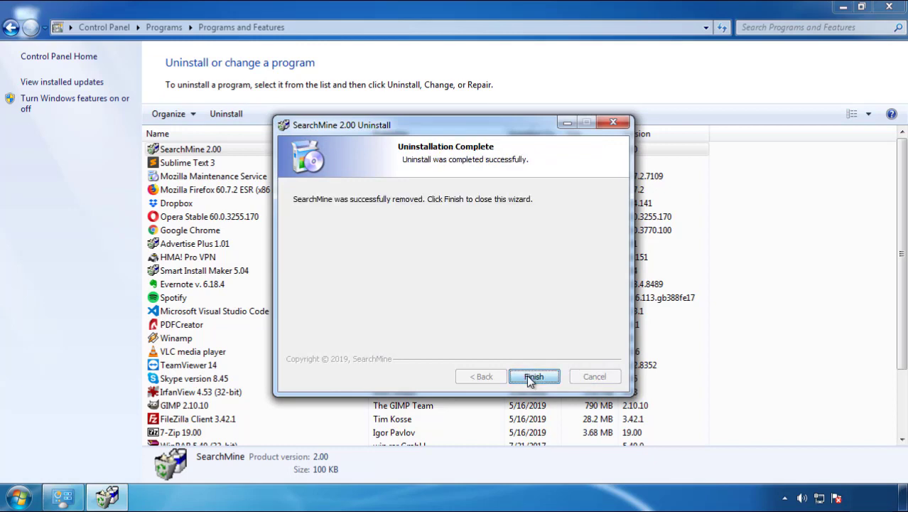
click(527, 374)
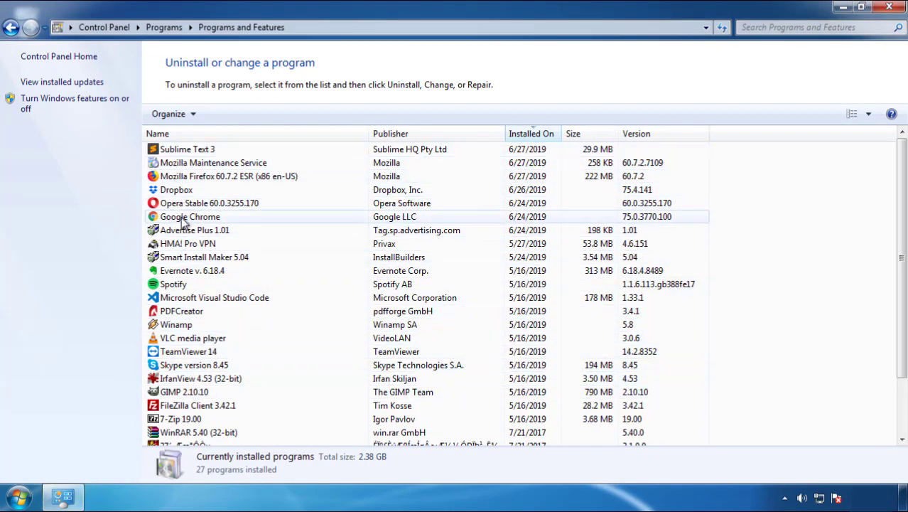
click(890, 8)
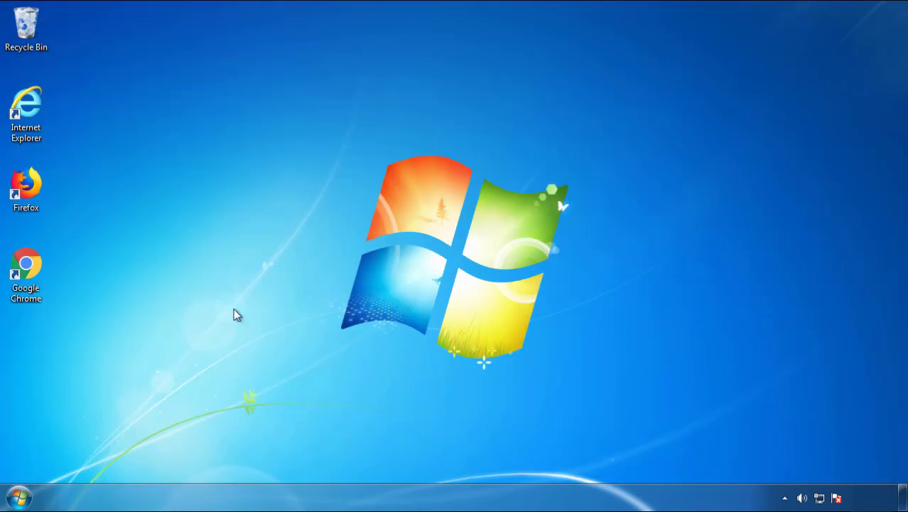
Step: Restart Windows and boot into Safe Mode from the Advanced Boot Options
click(8, 499)
click(246, 462)
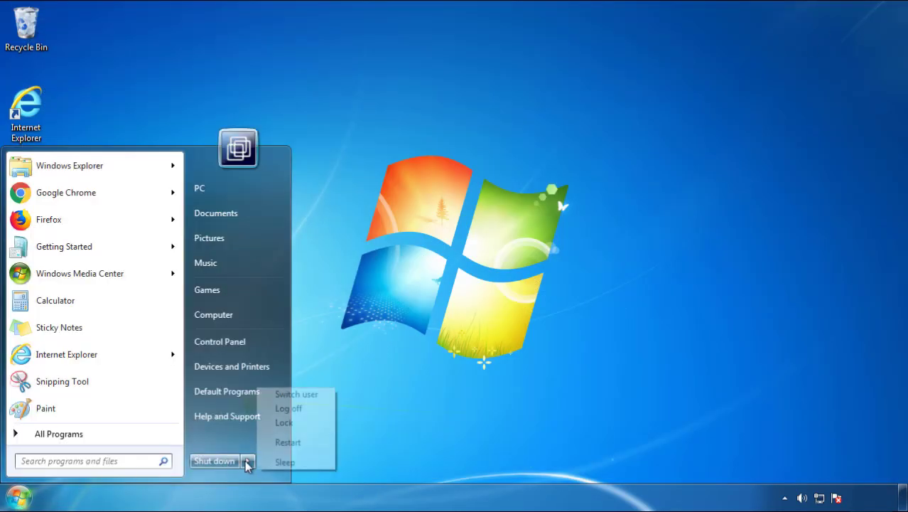
click(474, 388)
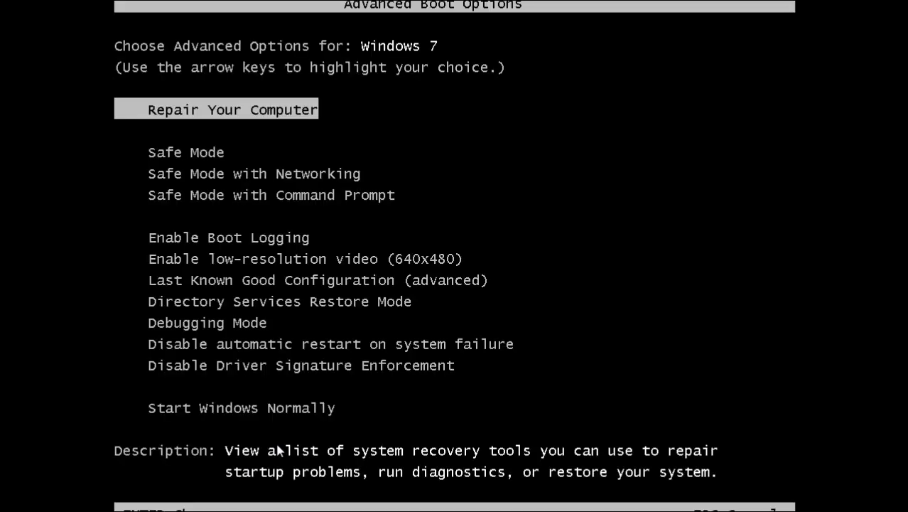
key(Down)
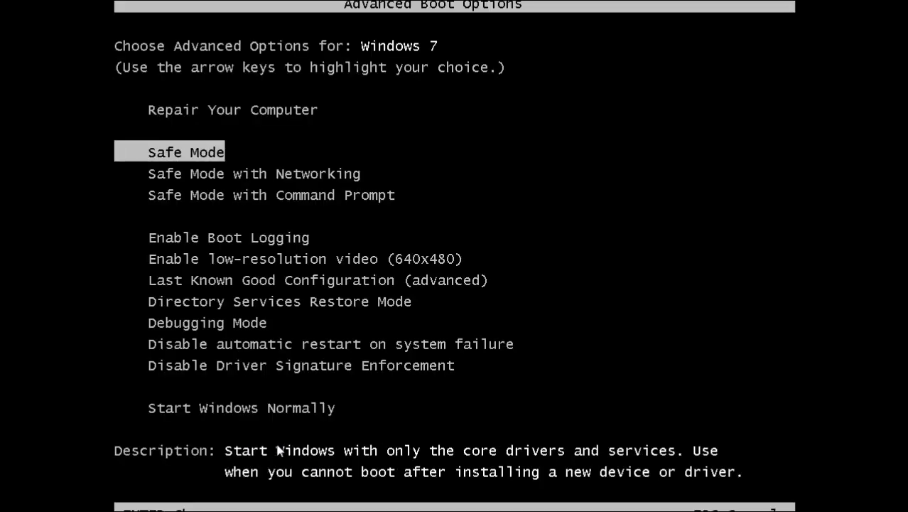
key(Return)
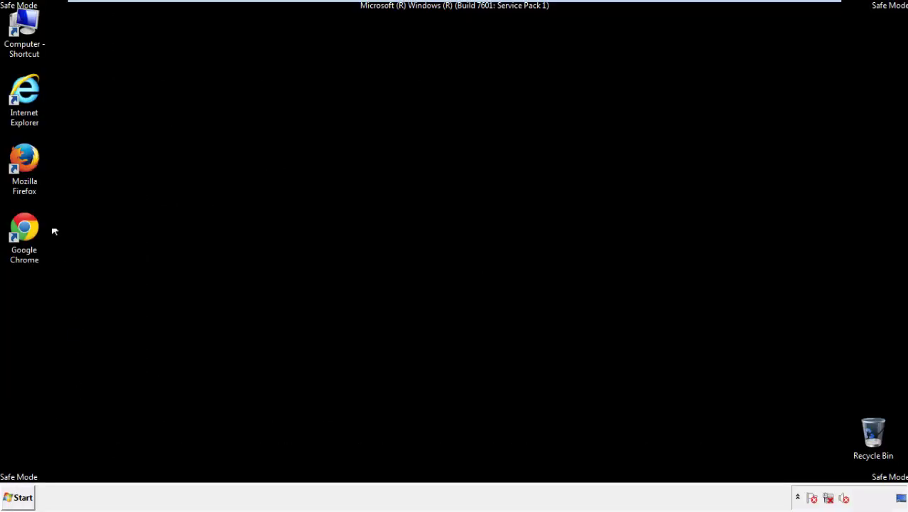
Step: Launch Firefox, decline the default-browser prompt, and keep the menu bar visible
double_click(33, 167)
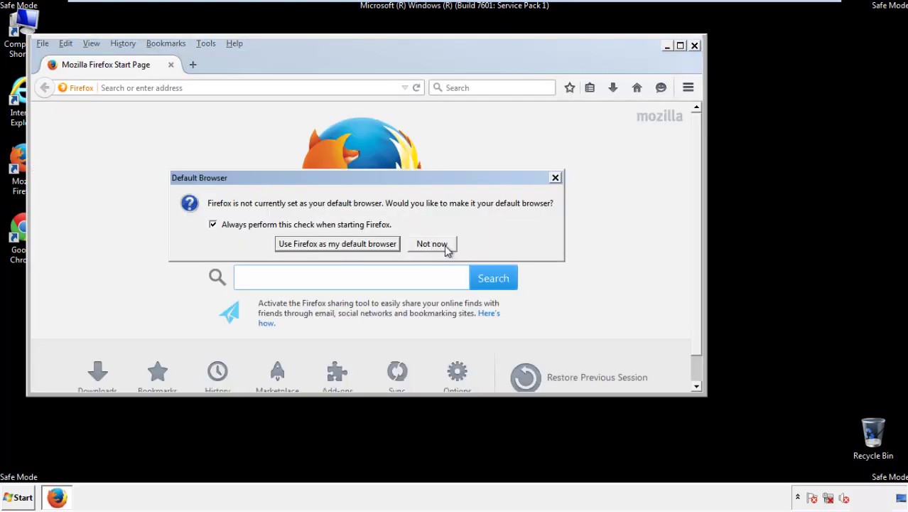
click(432, 244)
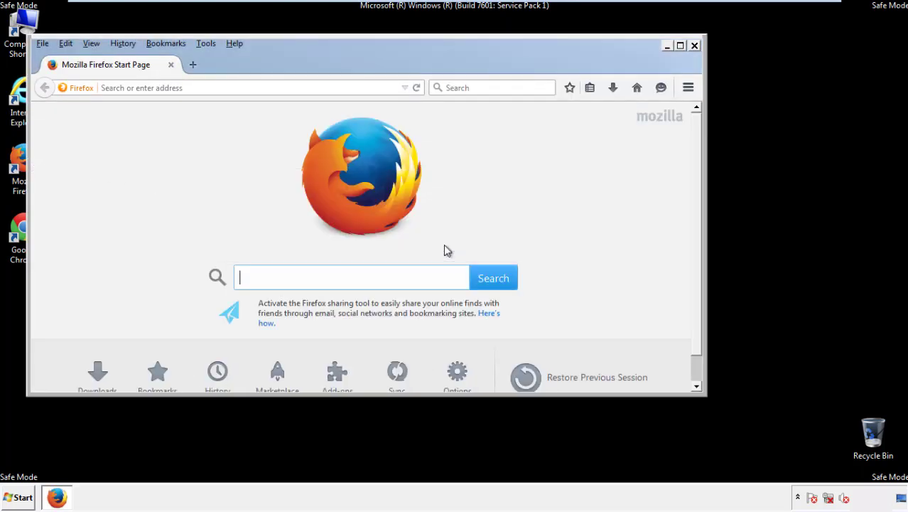
right_click(281, 62)
click(306, 107)
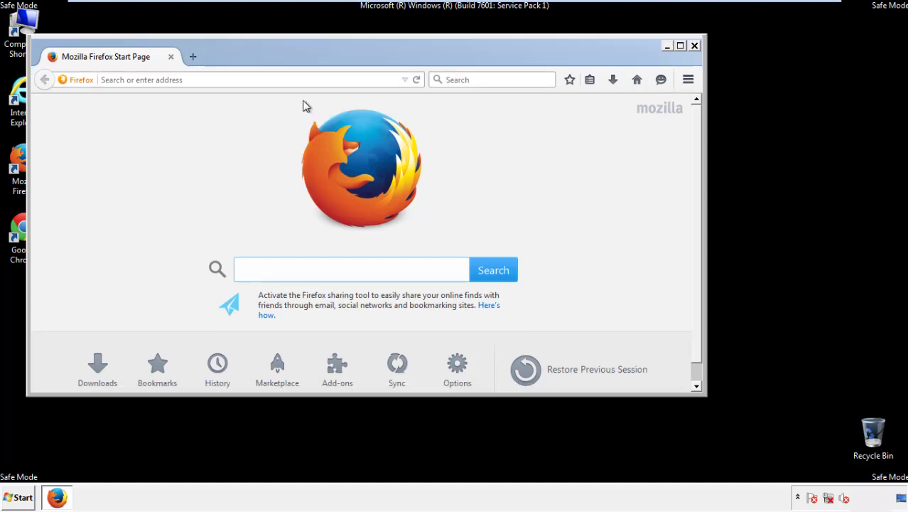
right_click(288, 60)
click(297, 109)
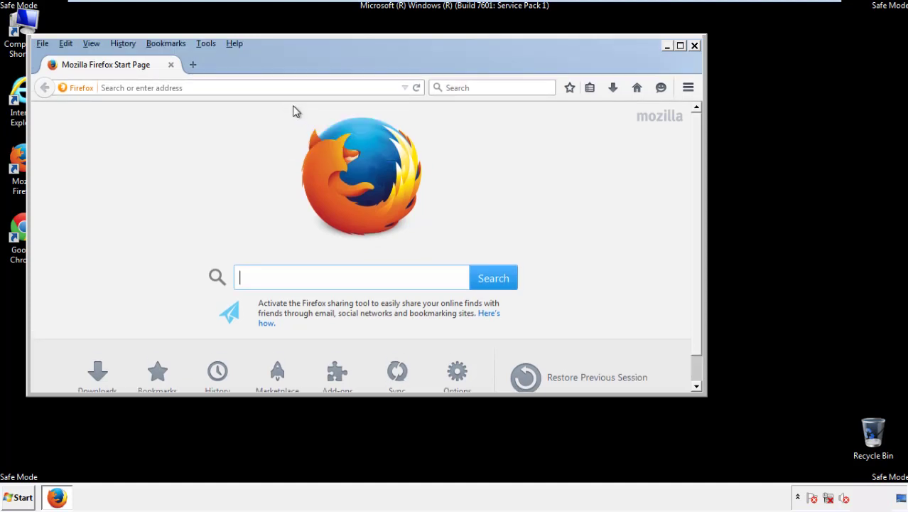
Step: Clear all Firefox history for time range Everything with every data type ticked
click(123, 46)
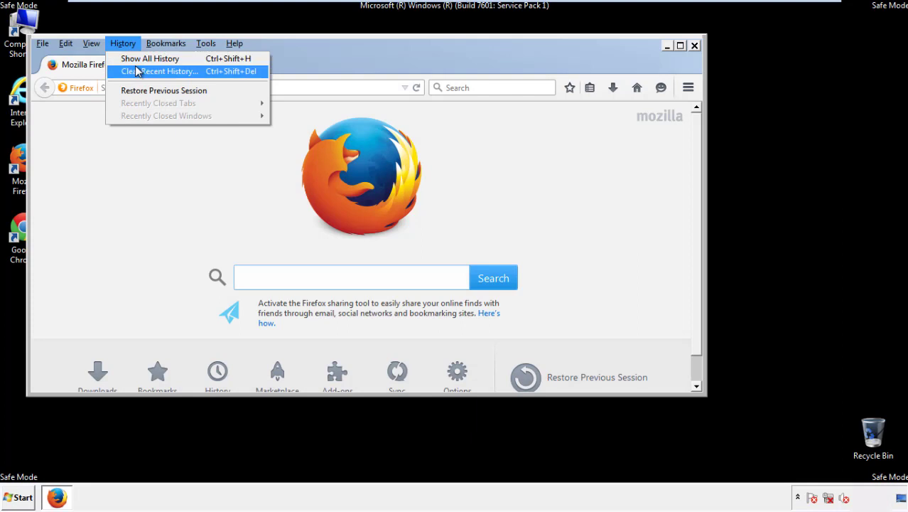
click(136, 71)
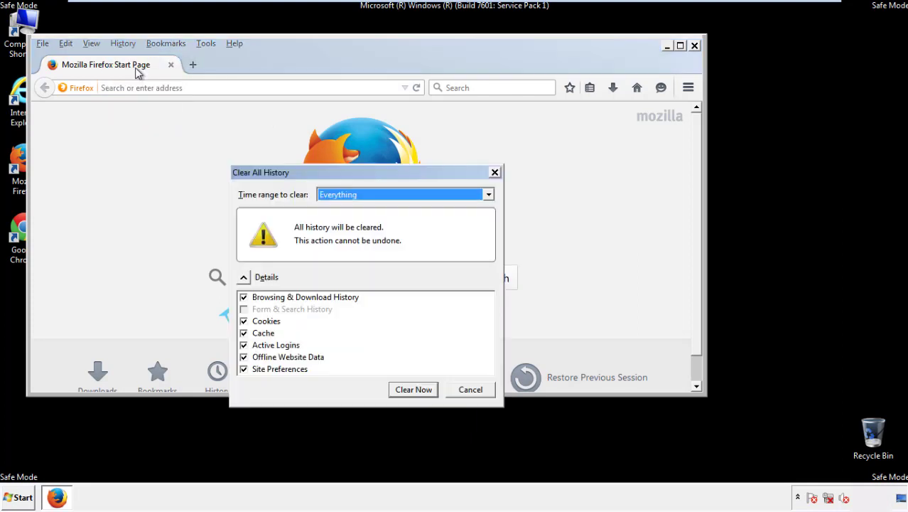
click(338, 194)
click(341, 266)
click(244, 357)
click(244, 356)
click(244, 369)
click(244, 369)
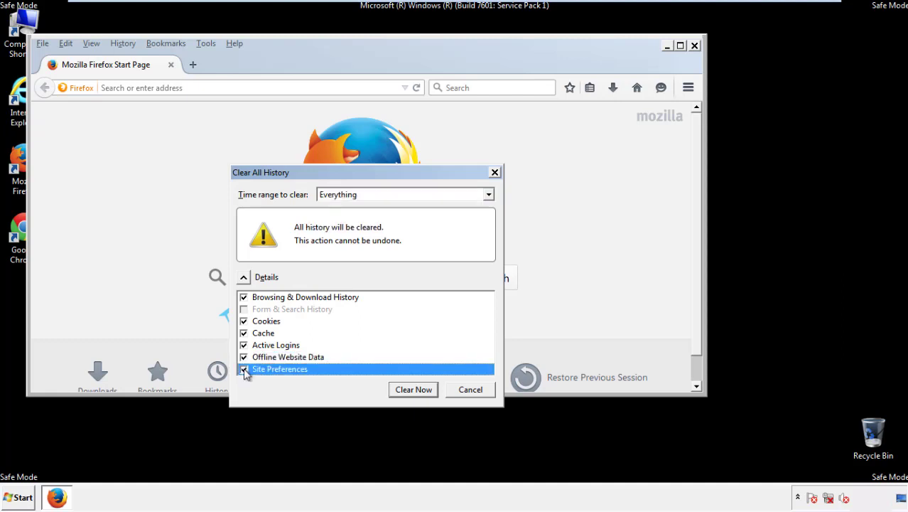
click(413, 390)
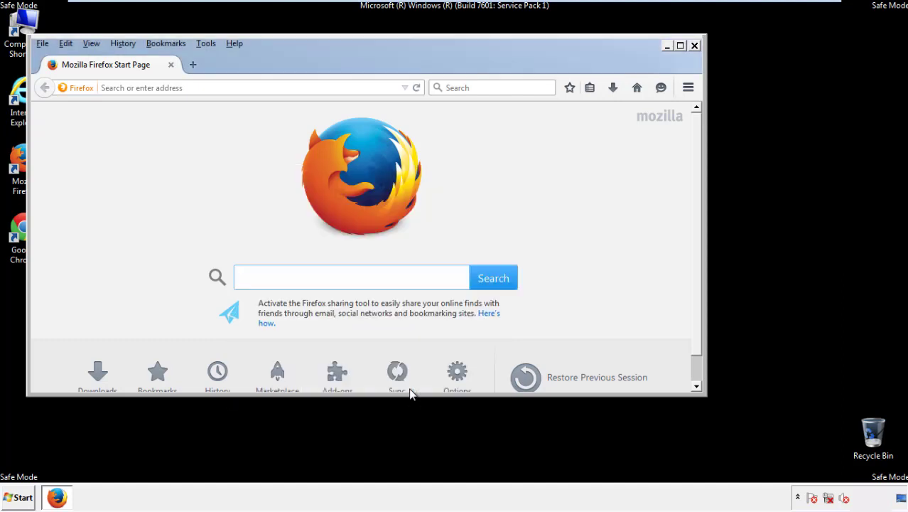
Step: Refresh Firefox to its defaults from the Troubleshooting Information page
click(234, 44)
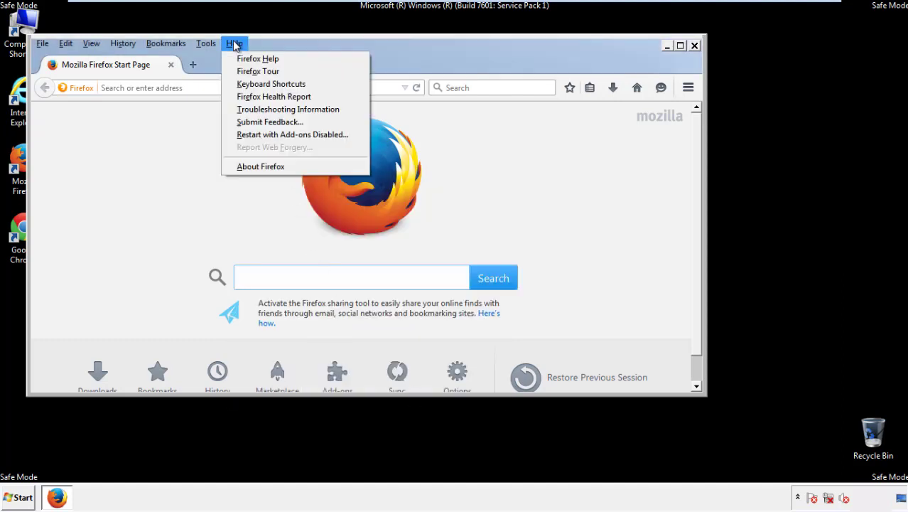
click(262, 109)
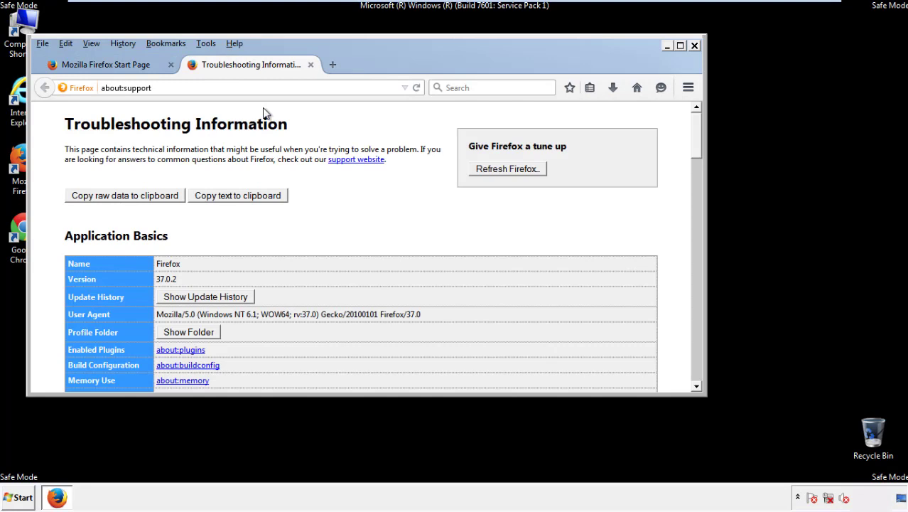
click(527, 173)
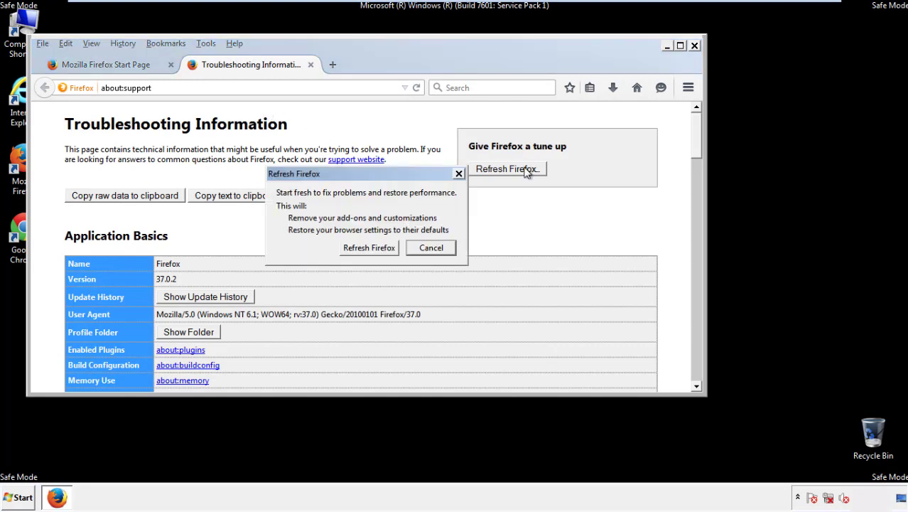
click(369, 247)
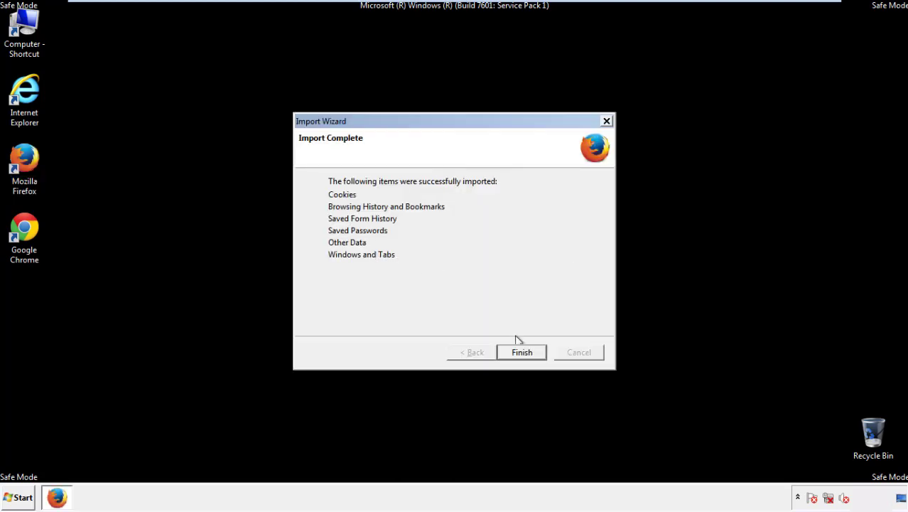
click(522, 353)
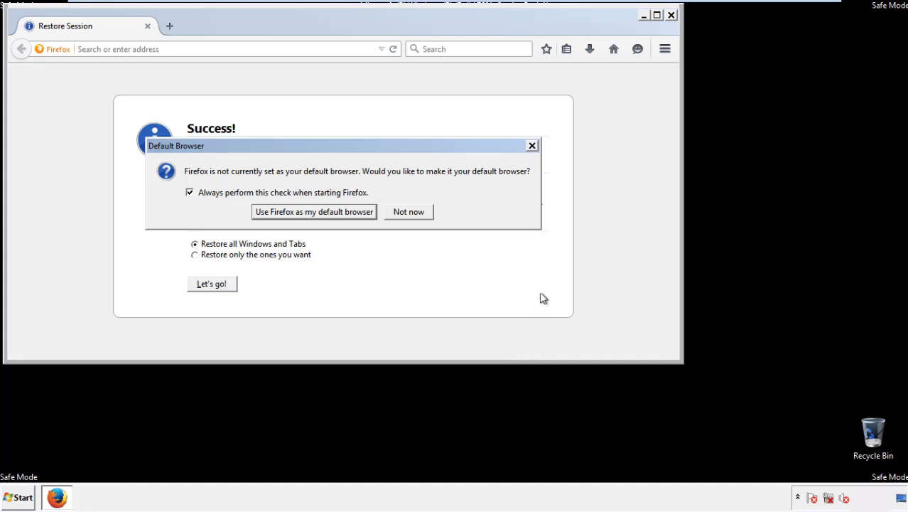
Step: Decline the default-browser prompt, close Firefox and launch Google Chrome
click(408, 212)
click(671, 15)
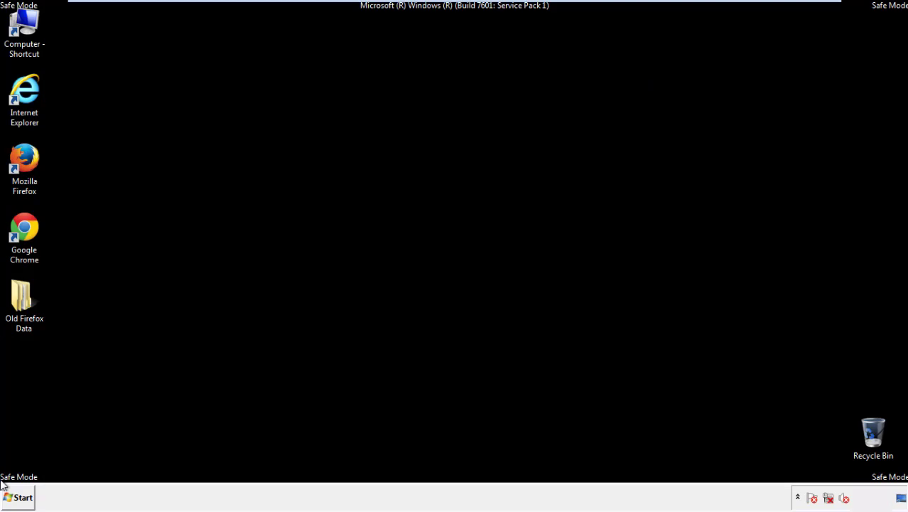
click(23, 226)
double_click(22, 226)
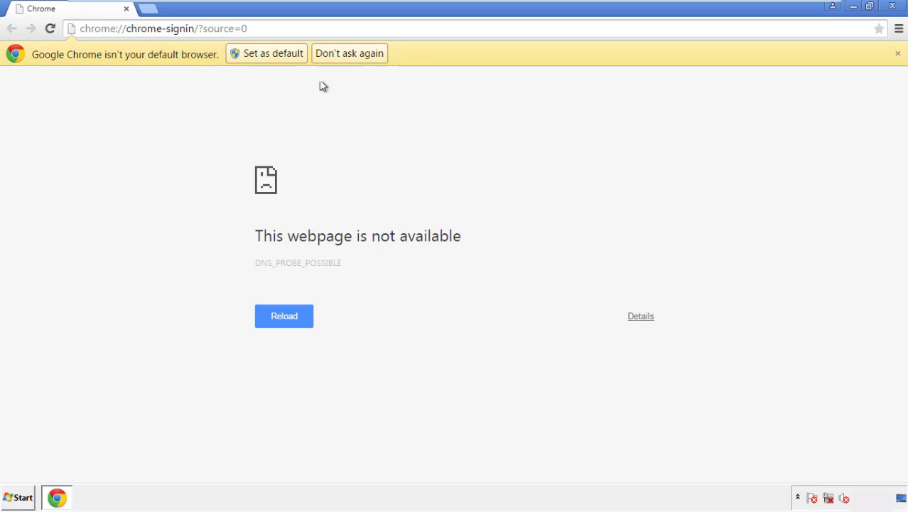
Step: Stop Chrome's default-browser prompt with Don't ask again and open History from Settings
click(350, 54)
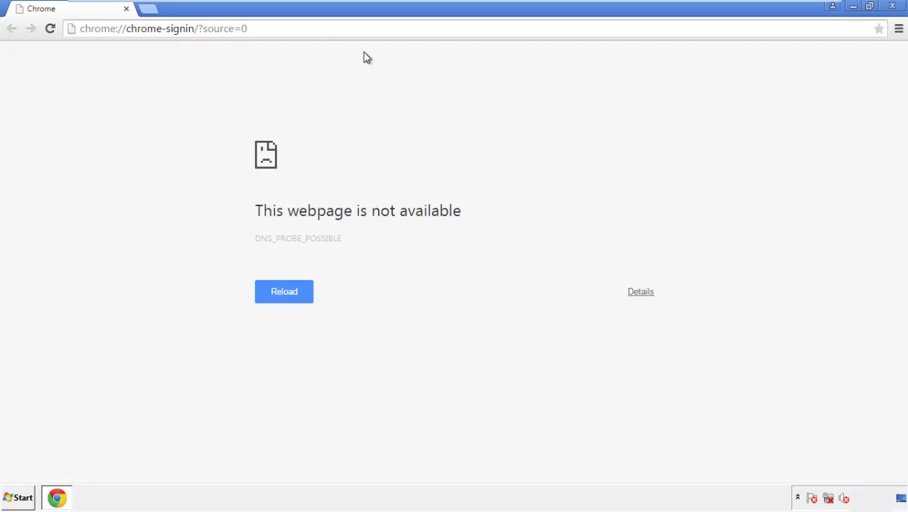
click(899, 29)
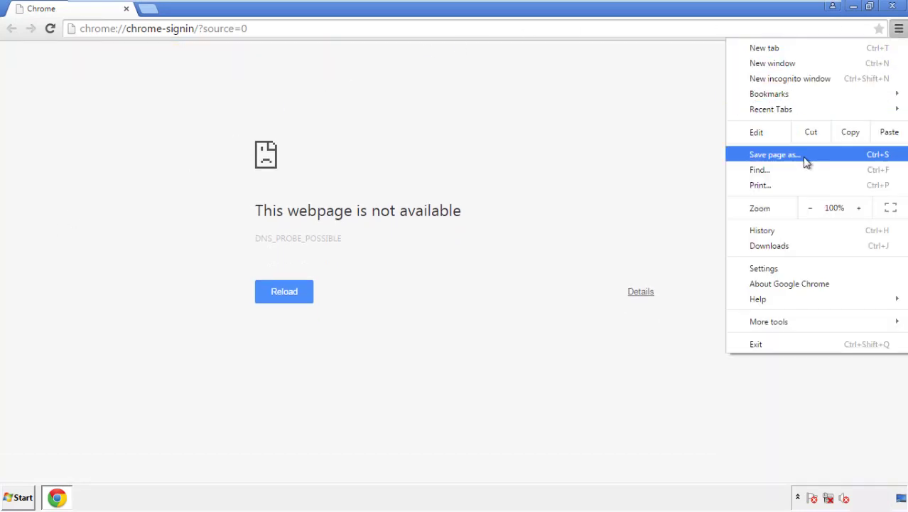
click(767, 268)
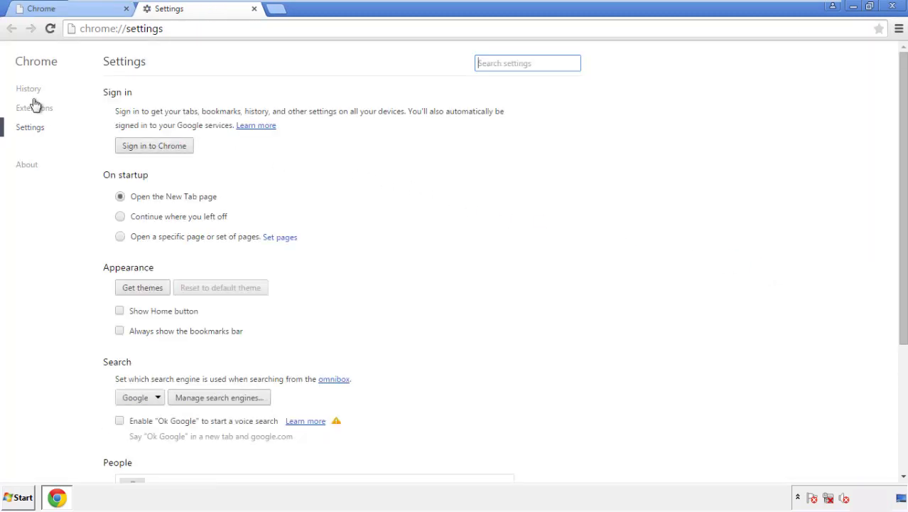
click(33, 92)
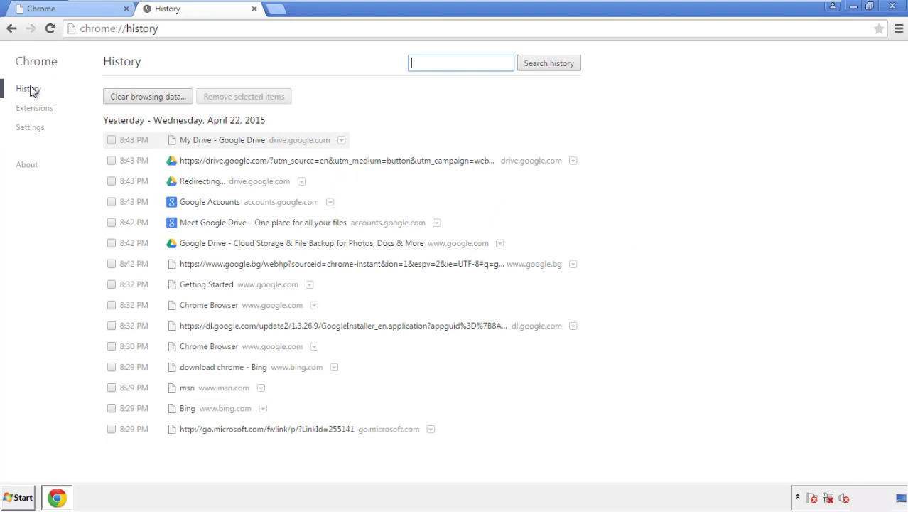
Step: Clear Chrome browsing data from the beginning of time, including autofill form data
click(135, 97)
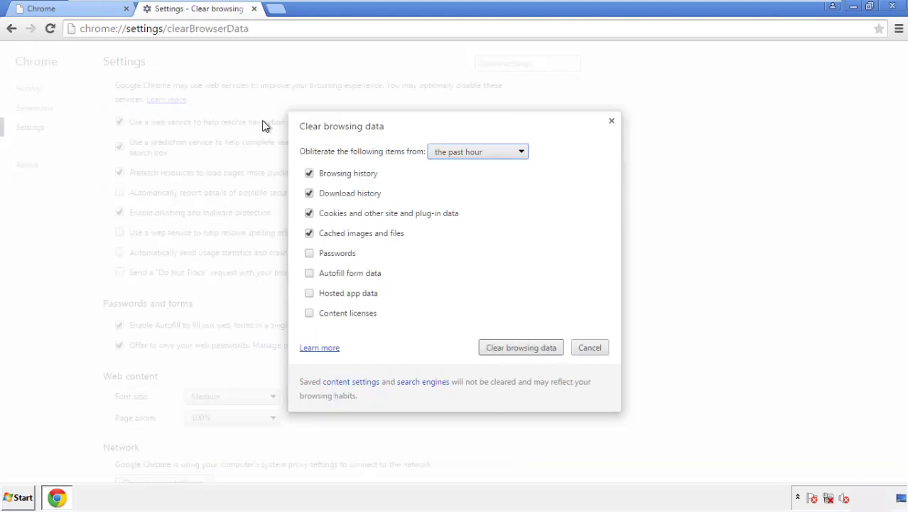
click(457, 153)
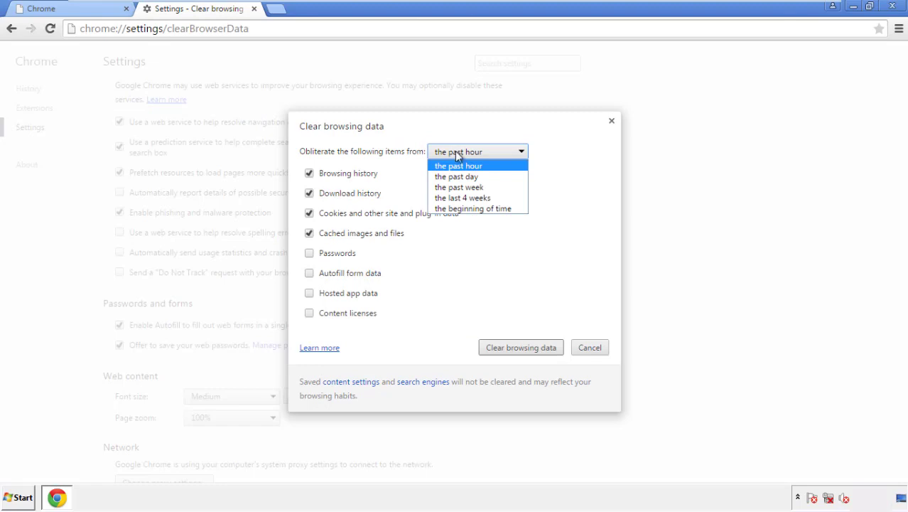
click(455, 209)
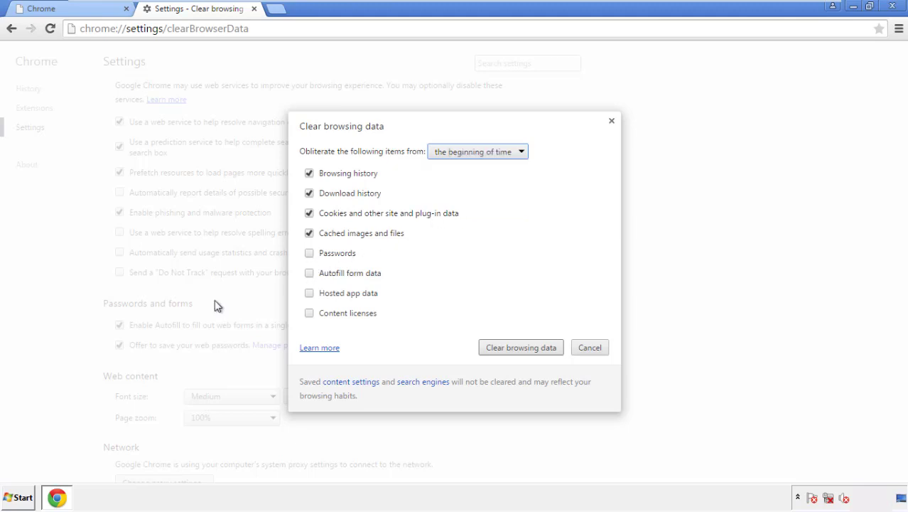
click(311, 275)
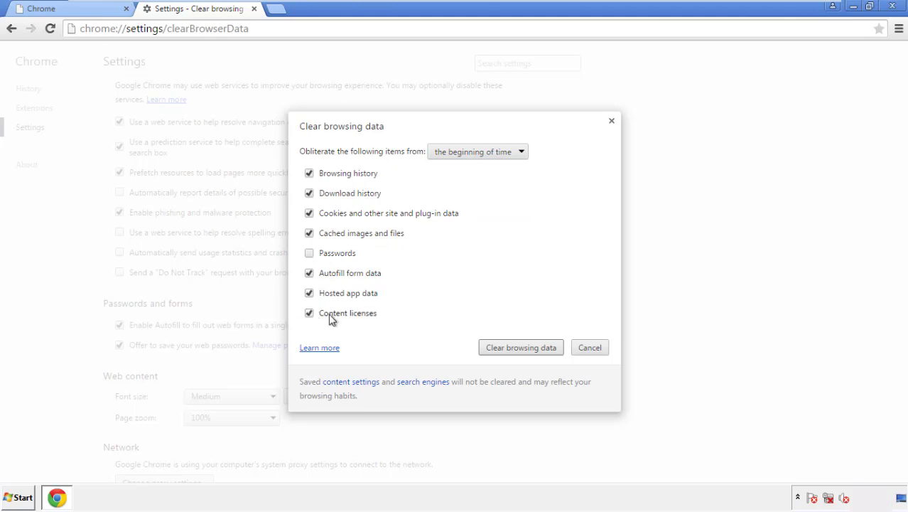
click(509, 350)
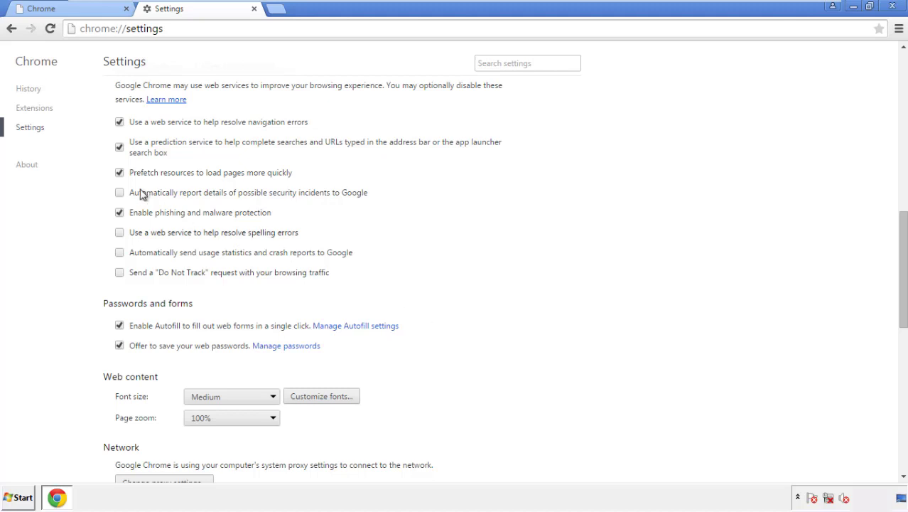
Step: Reset Chrome settings to their original defaults and close the browser
drag(902, 226, 889, 396)
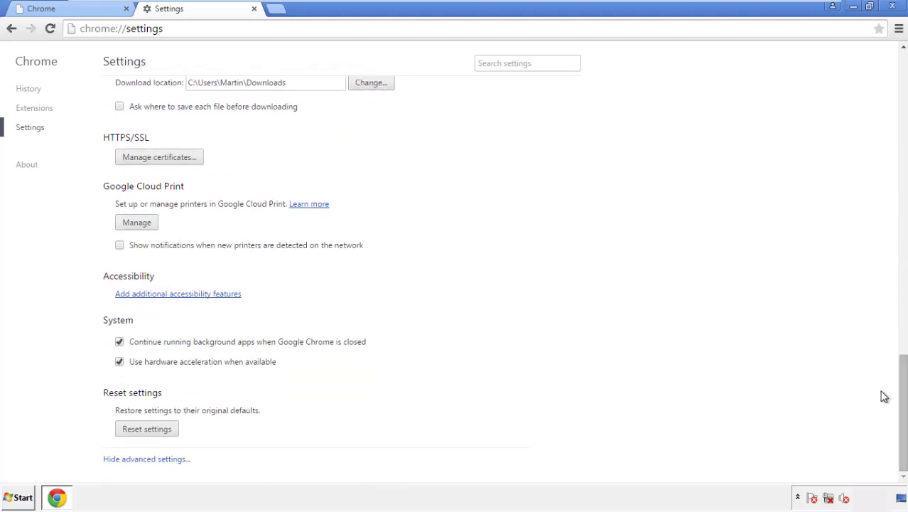
click(146, 429)
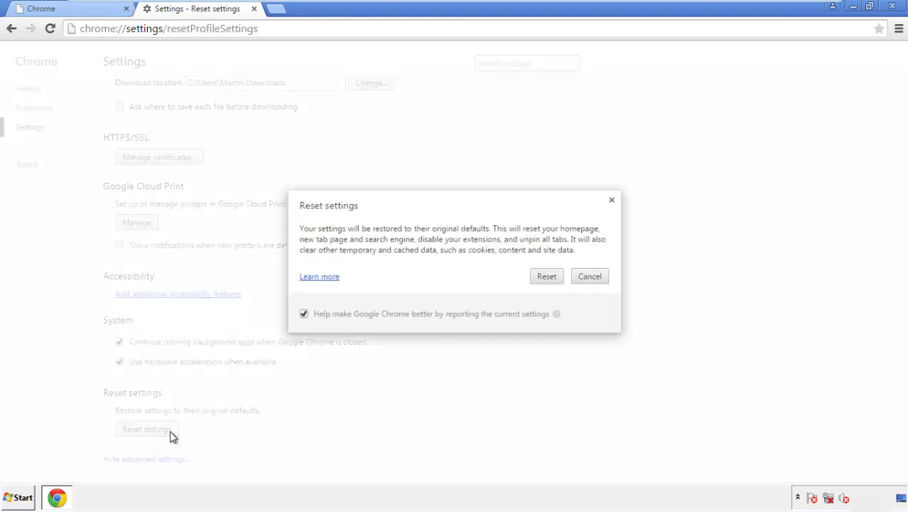
click(546, 277)
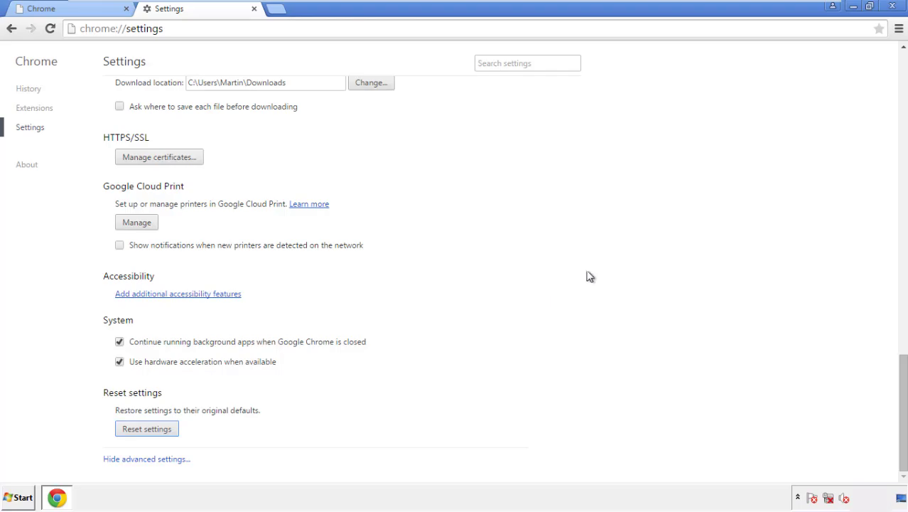
click(891, 5)
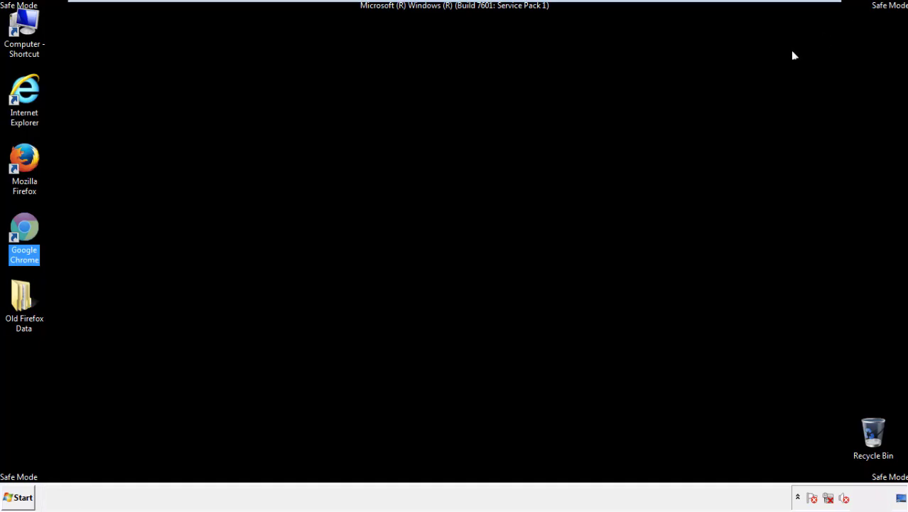
Step: Launch Firefox, remove the Search Mine extension in Add-ons, and close Firefox
click(489, 229)
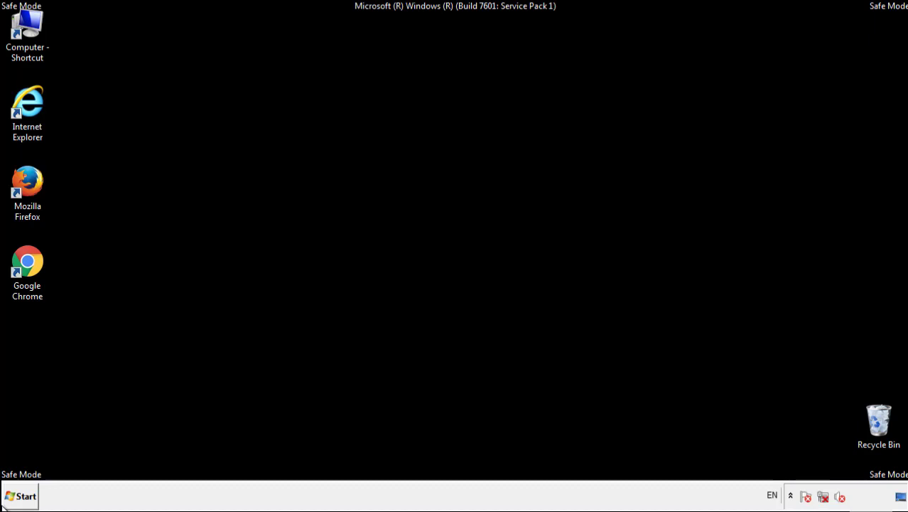
double_click(34, 177)
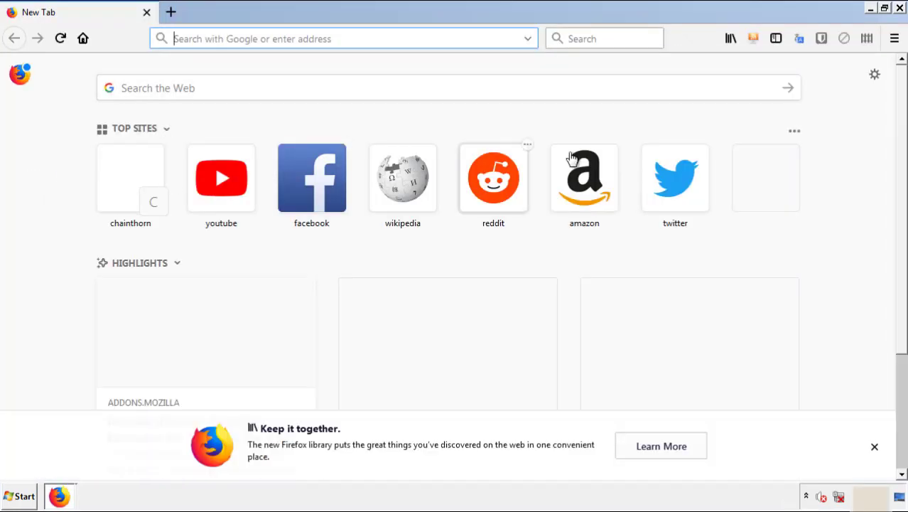
click(894, 39)
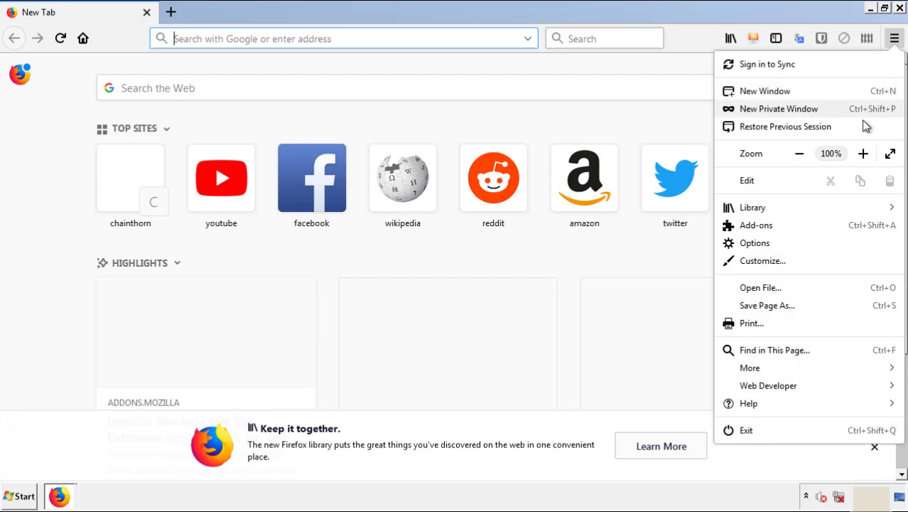
click(838, 234)
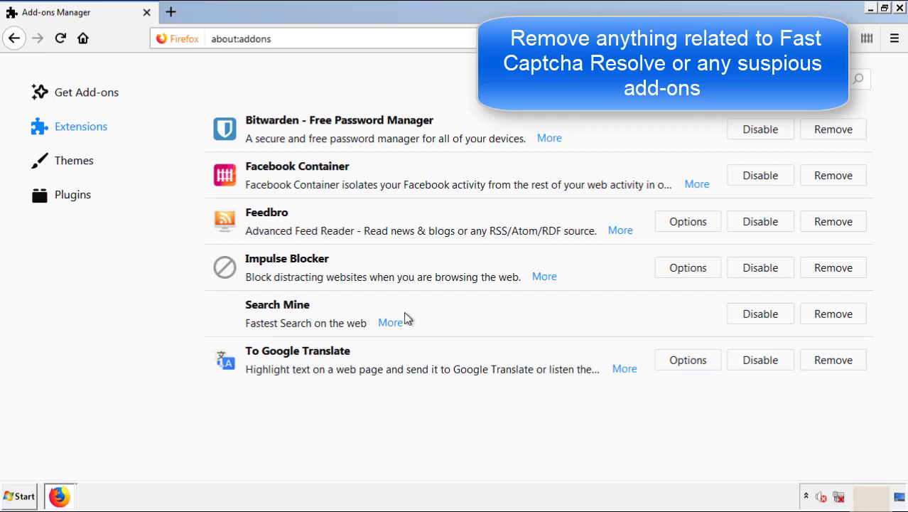
click(829, 321)
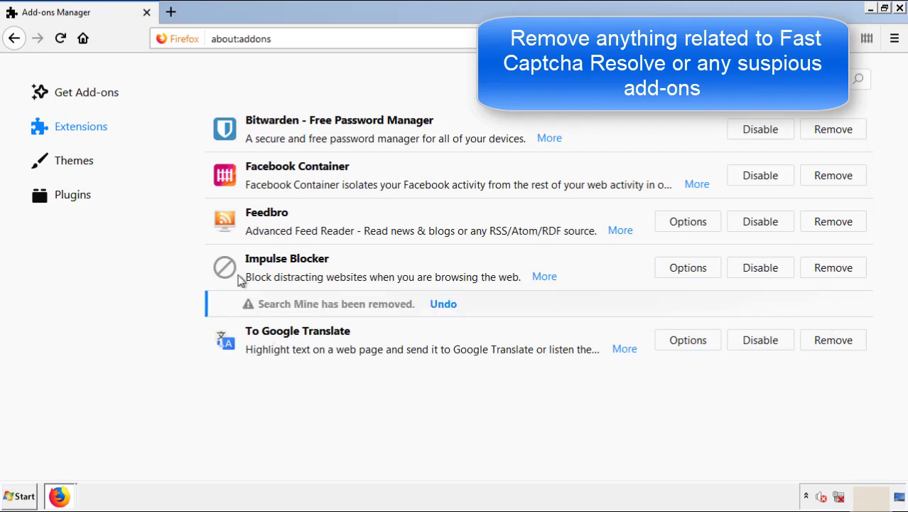
click(899, 9)
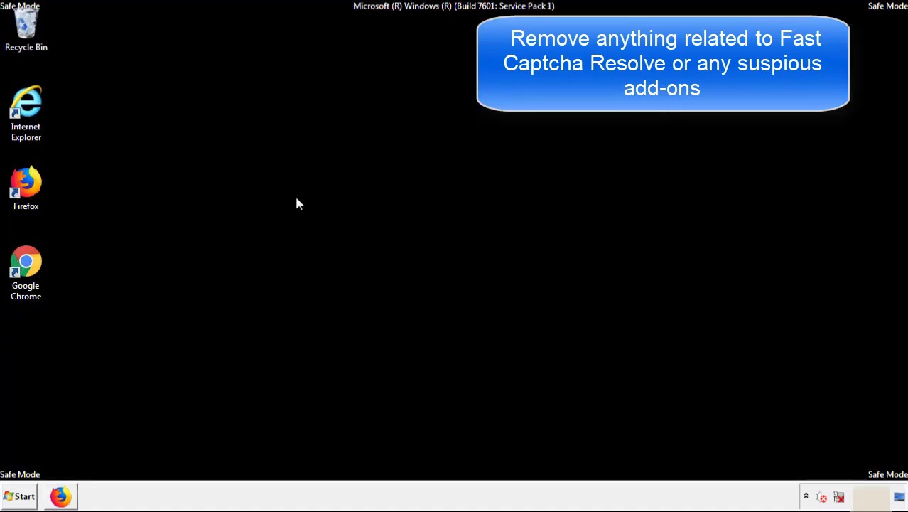
Step: Remove the Search Mine extension from Chrome's Extensions page, close Chrome, and show the Start menu
double_click(25, 277)
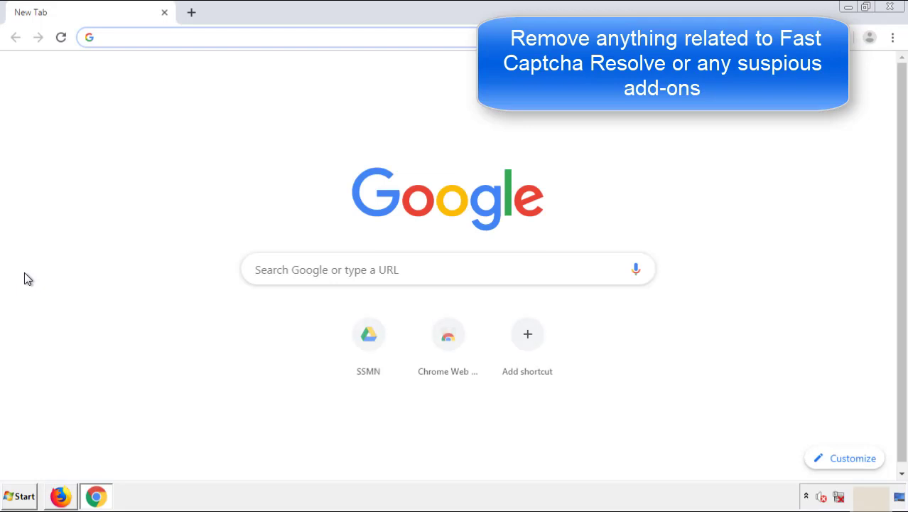
click(892, 37)
mouse_move(813, 249)
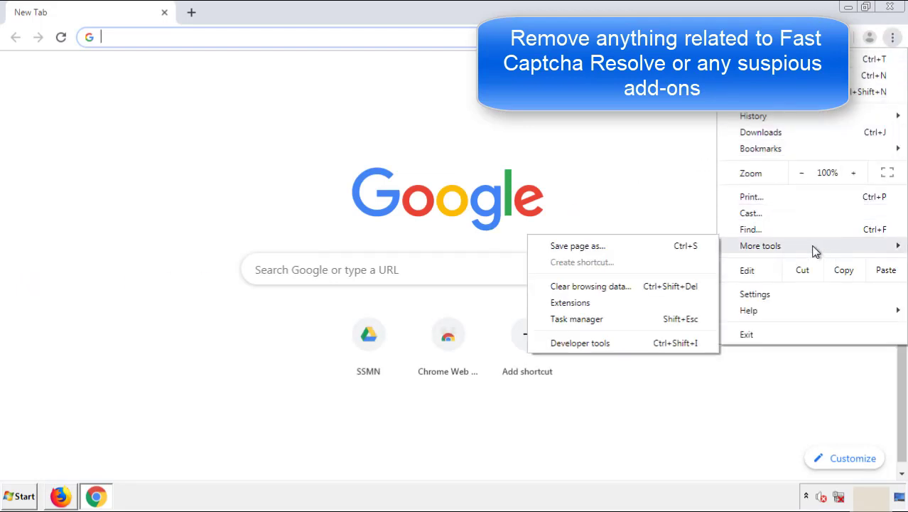
click(577, 302)
scroll(258, 237, down, 6)
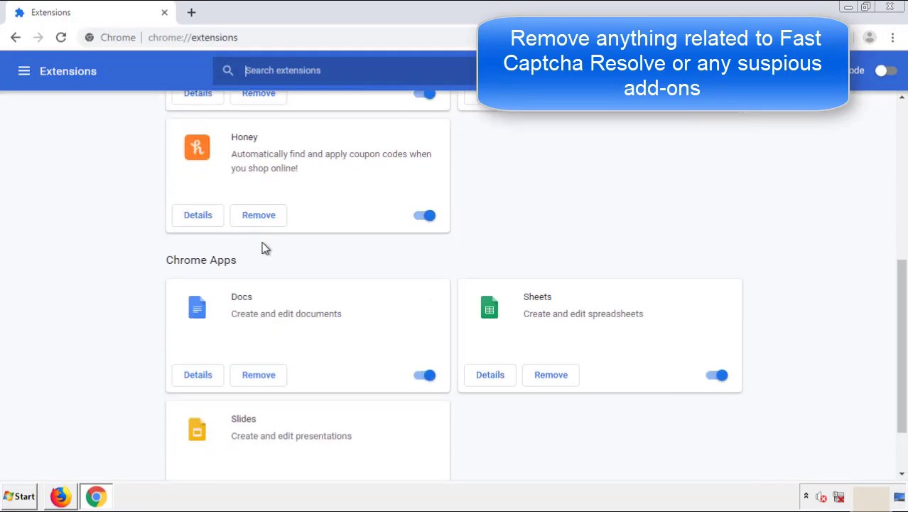
scroll(344, 259, up, 6)
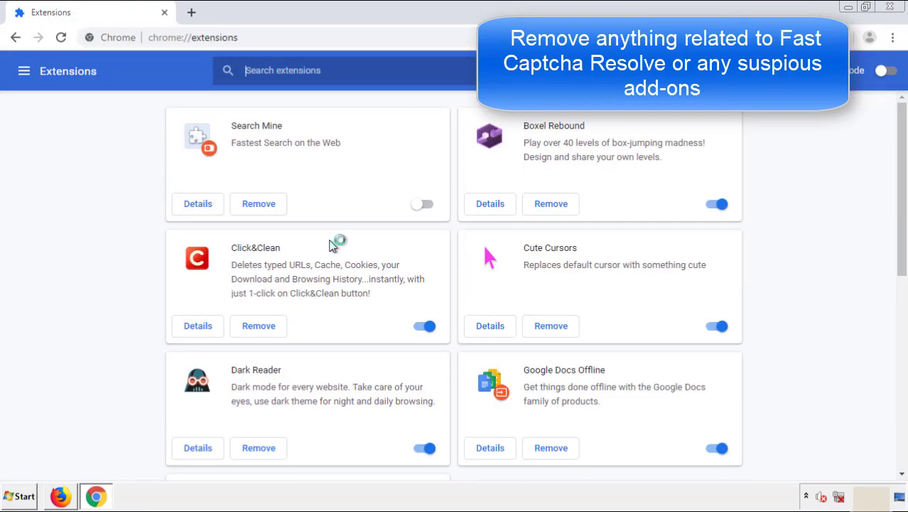
click(257, 206)
click(515, 115)
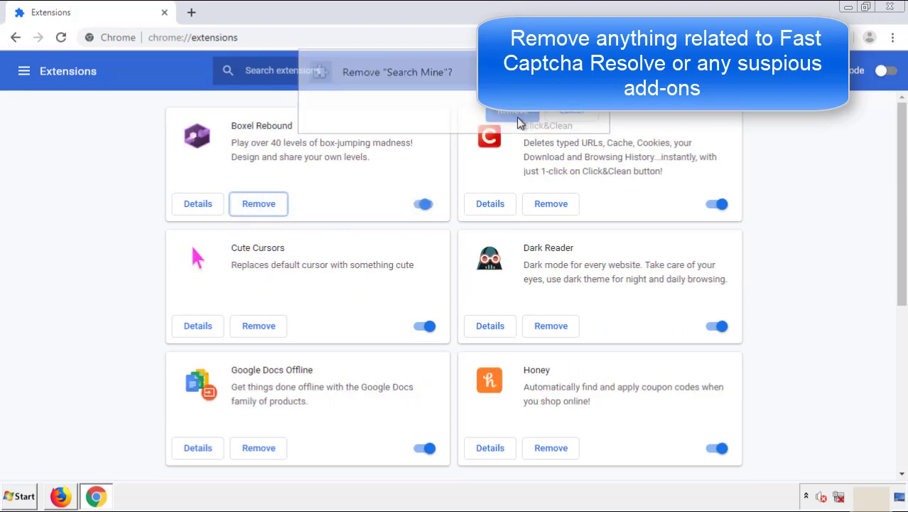
click(897, 10)
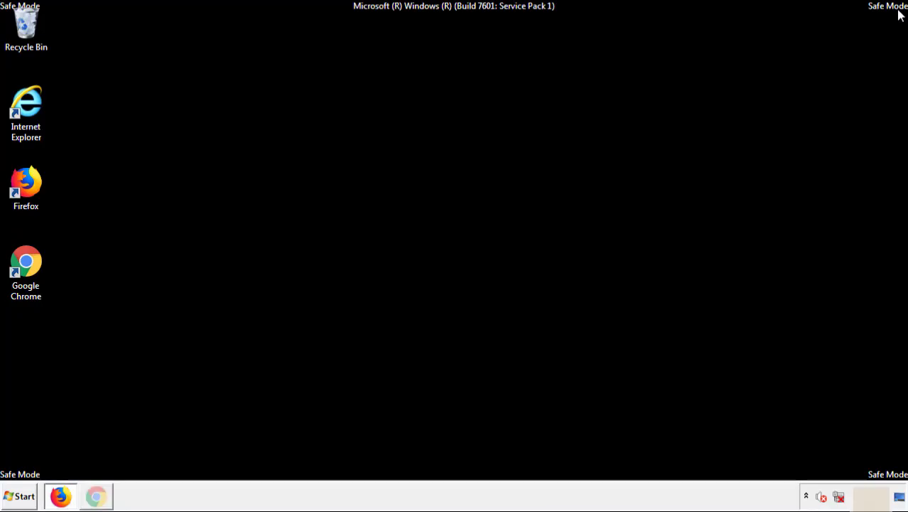
click(24, 498)
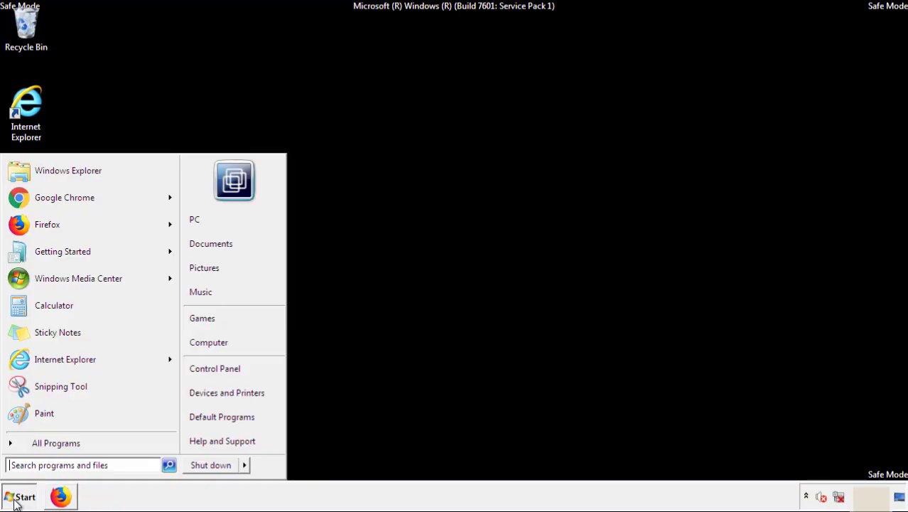